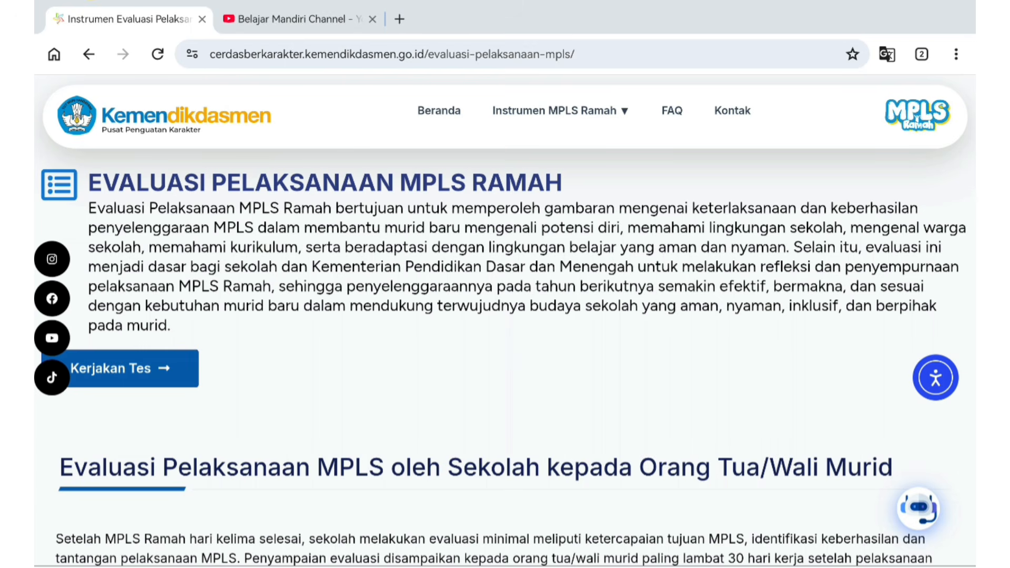
Scroll past the ministry evaluation text down to the 1. Evaluasi Kepala Sekolah code box
scroll(803, 391, "down", 5)
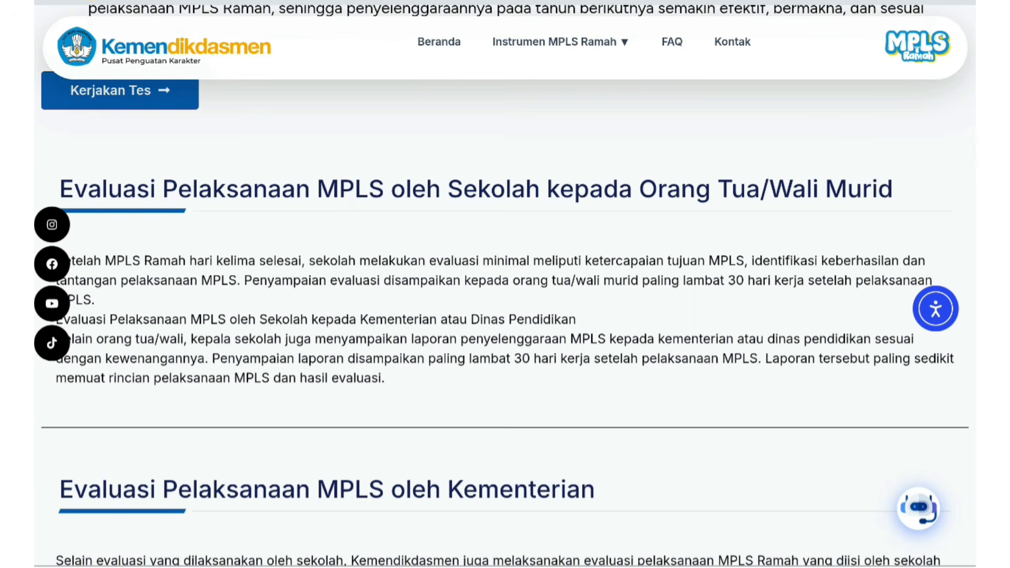
scroll(505, 284, "down", 2)
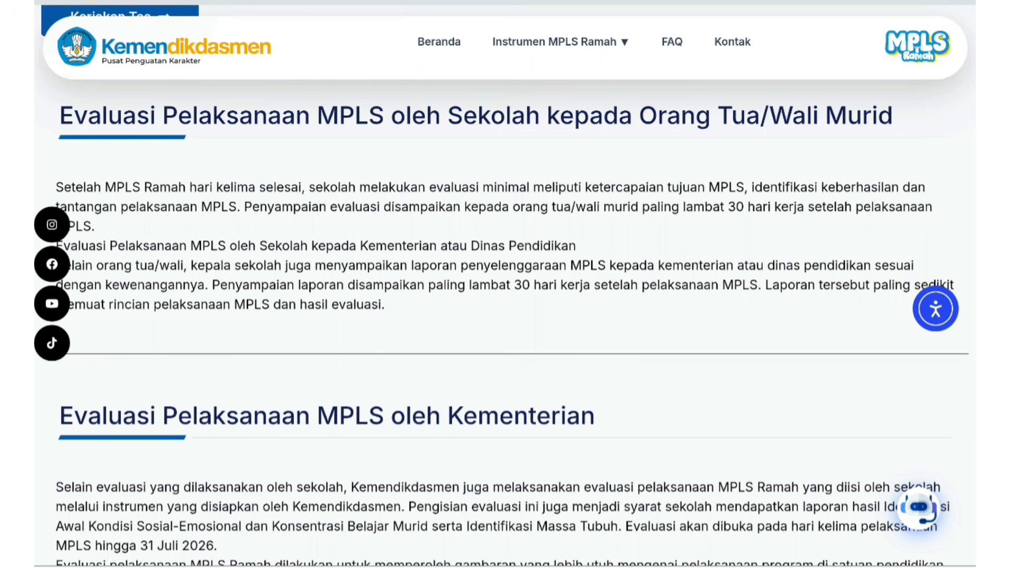
scroll(505, 284, "down", 1)
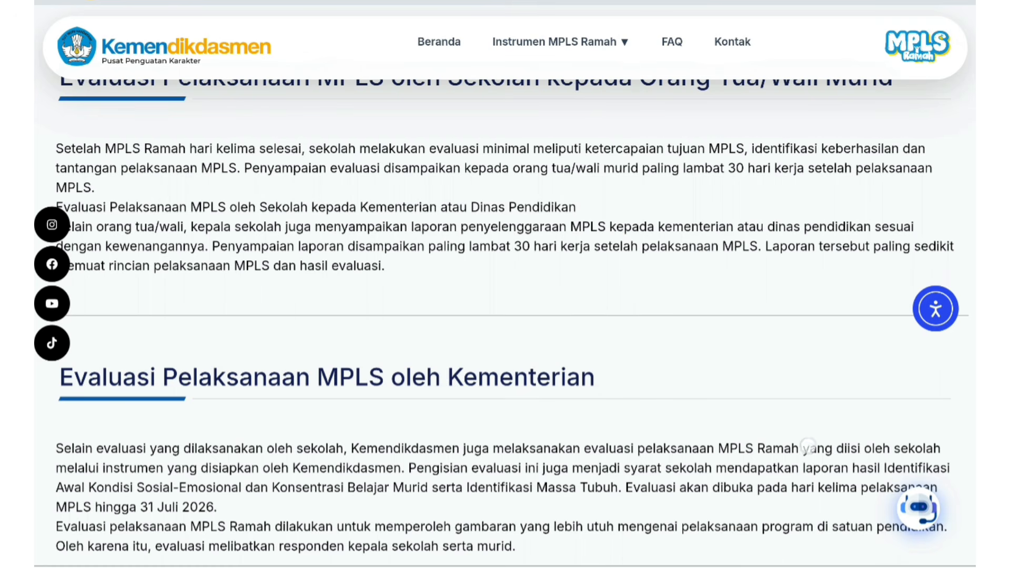
scroll(868, 134, "down", 6)
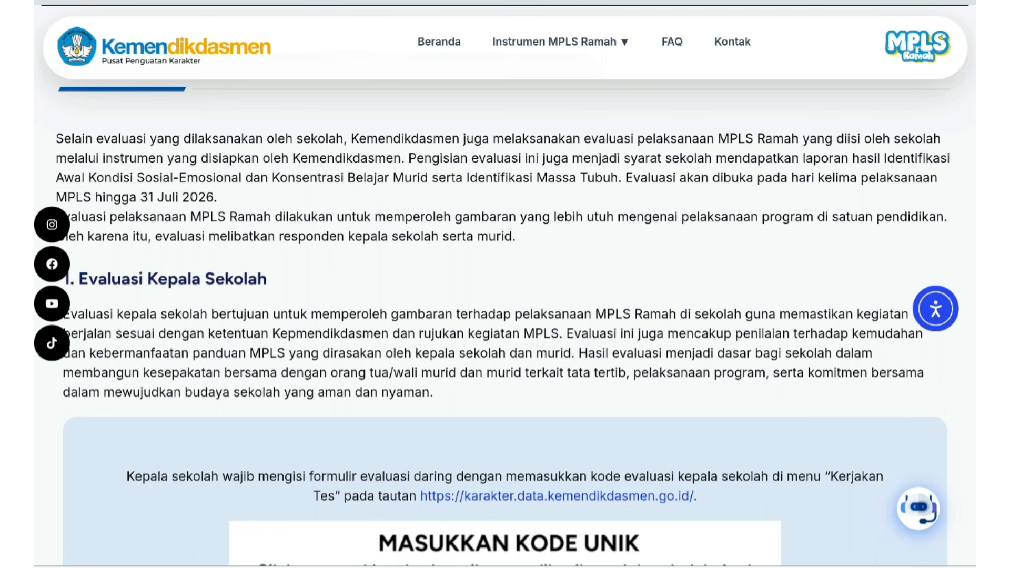
Scroll to read the 2. Evaluasi Murid atau Orang Tua/Wali section
scroll(776, 350, "down", 9)
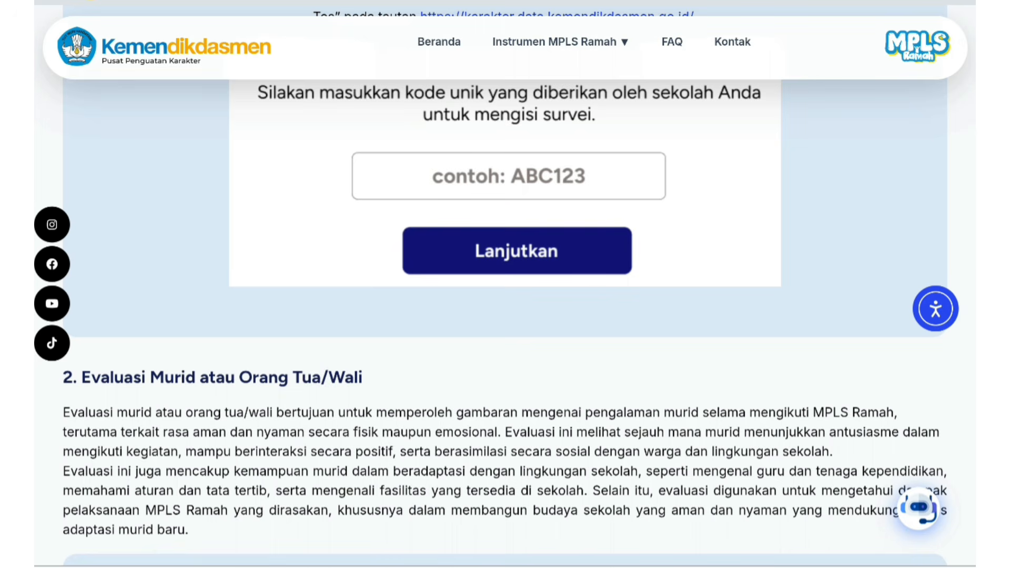
scroll(834, 357, "up", 8)
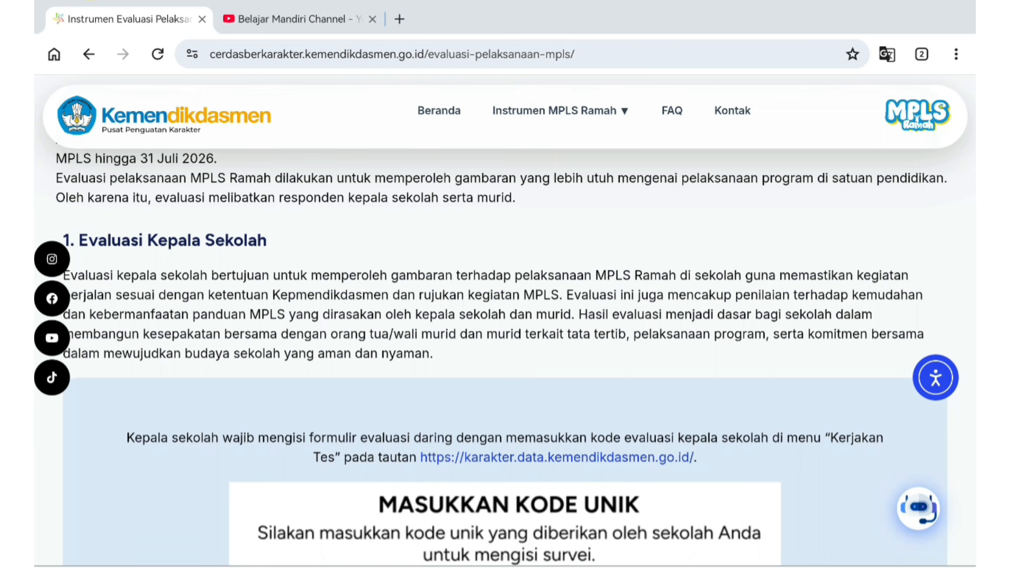
scroll(829, 401, "down", 10)
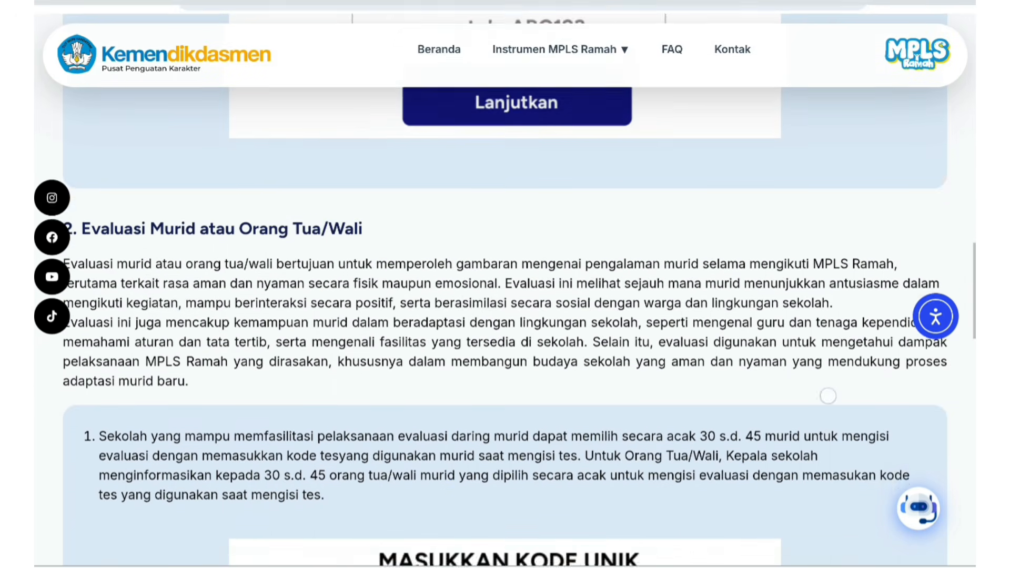
scroll(829, 401, "up", 1)
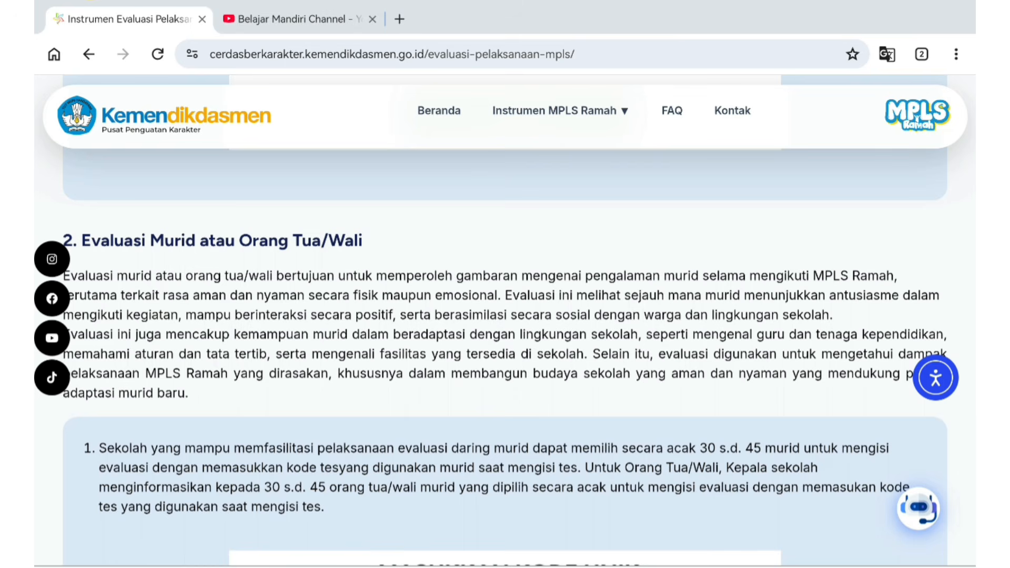
Browse the Belajar Mandiri Channel YouTube videos, then return to the Instrumen Evaluasi Pelaksanaan tab
key("ctrl+Tab")
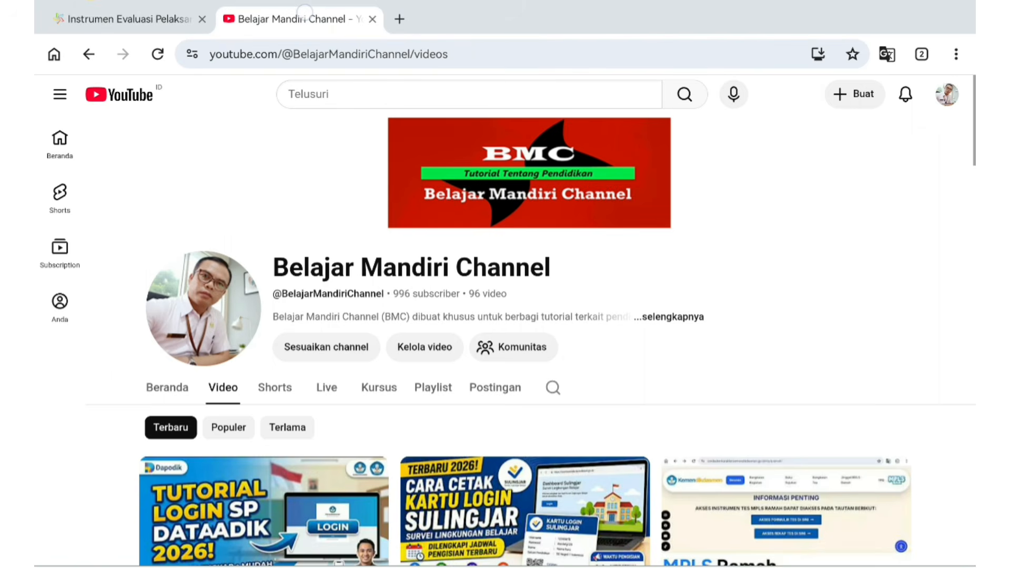
scroll(943, 290, "down", 5)
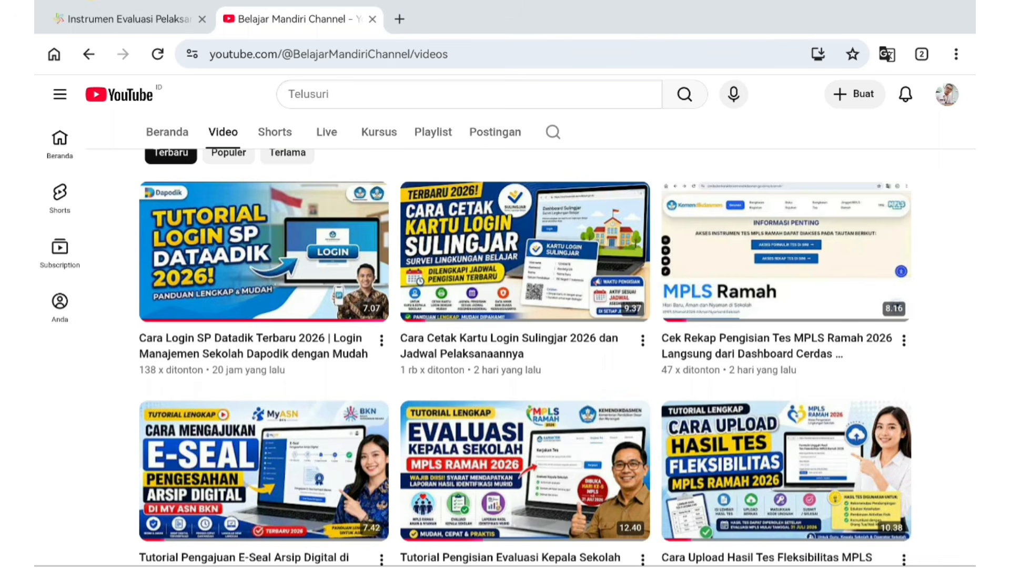
left_click(129, 19)
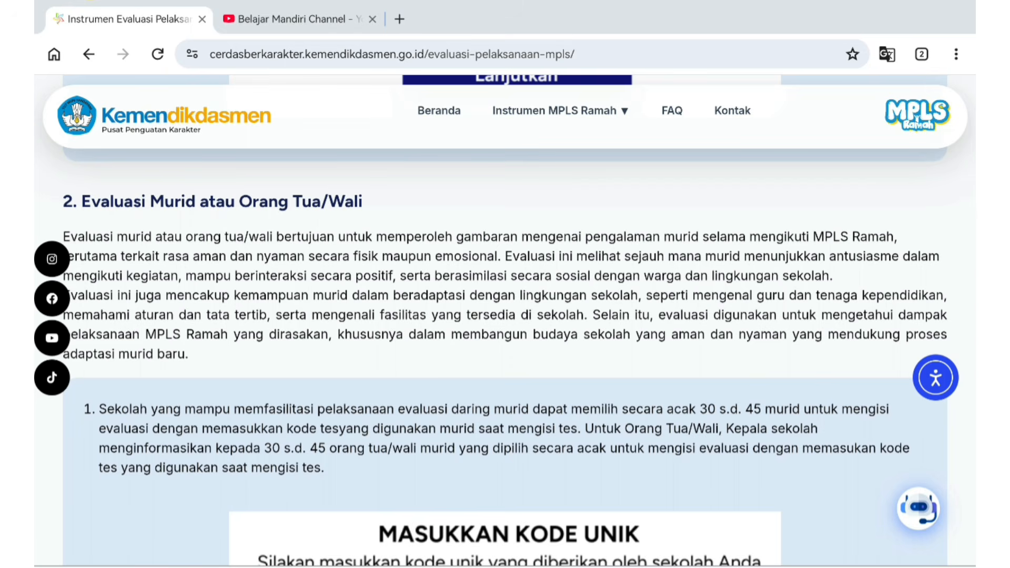
Review the Masukkan Kode Unik instructions, then open a new blank browser tab
scroll(505, 316, "down", 5)
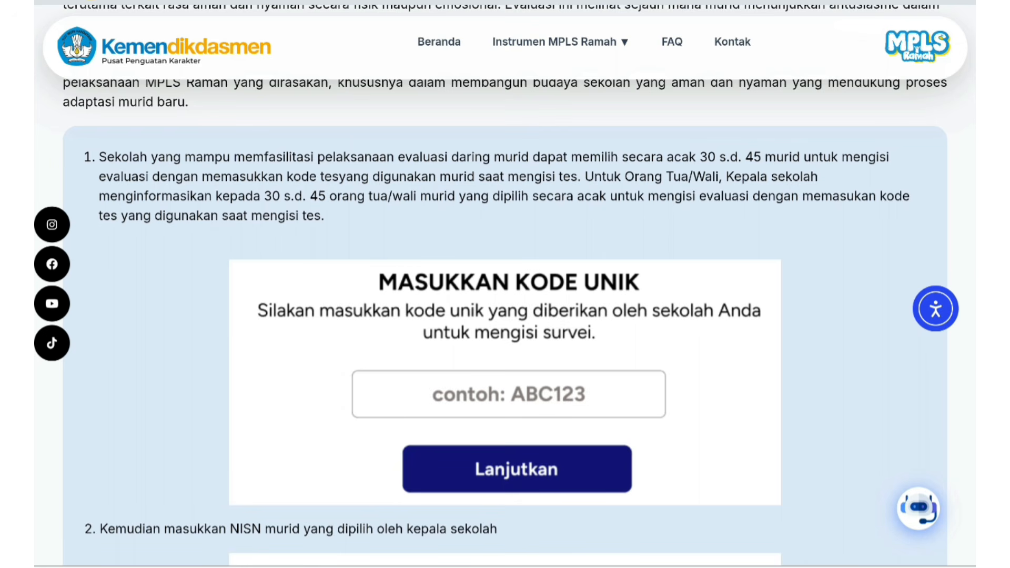
scroll(873, 303, "up", 10)
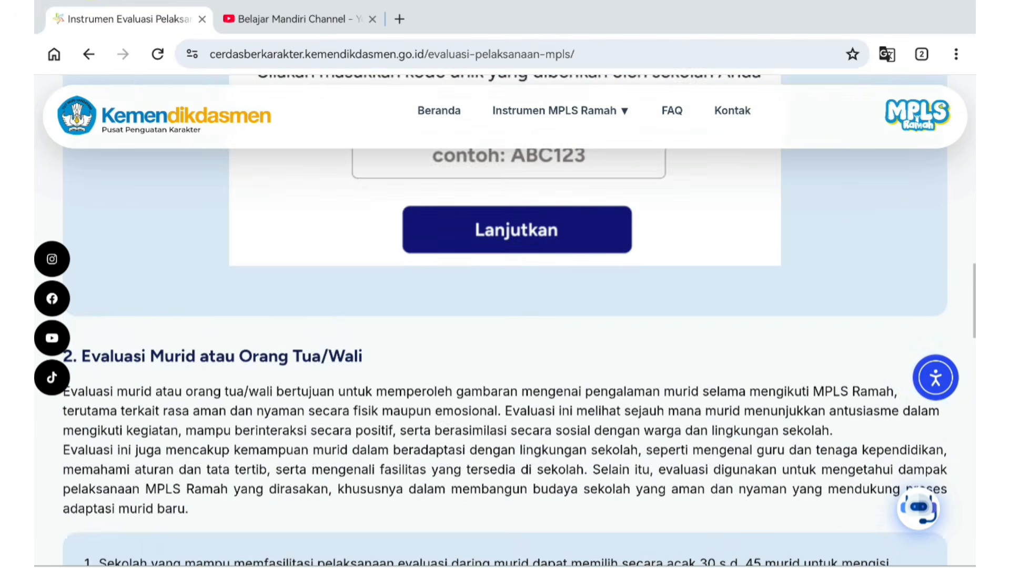
scroll(879, 360, "down", 4)
scroll(864, 429, "up", 12)
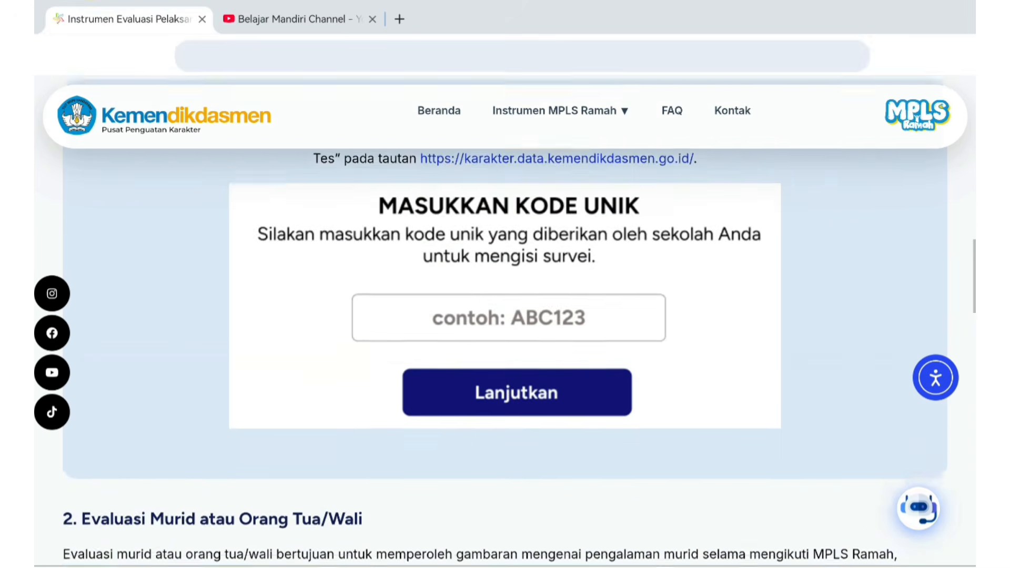
left_click(399, 19)
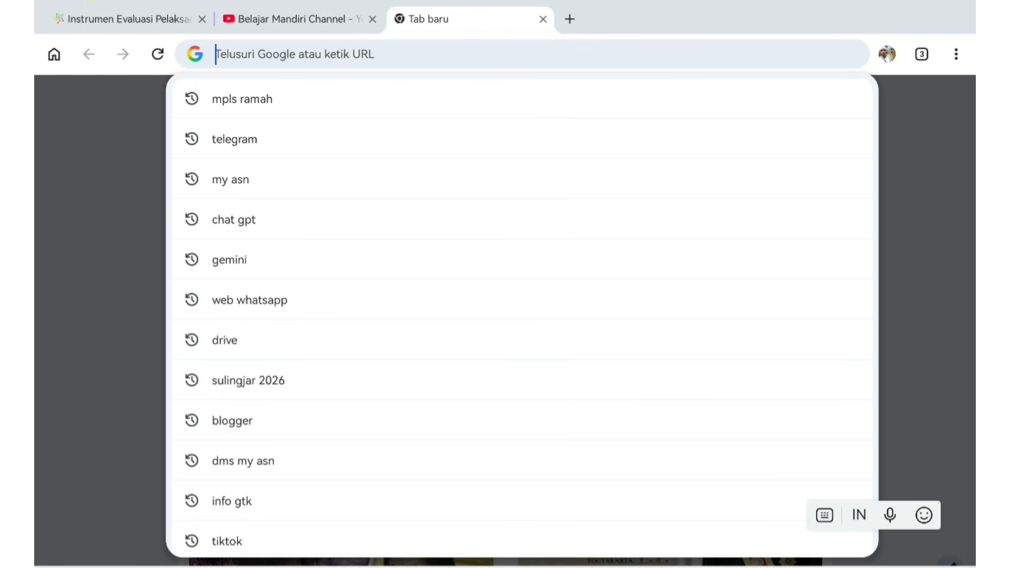
Search Google for 'mpls ramah' from the new tab's address bar
type("mpls ra")
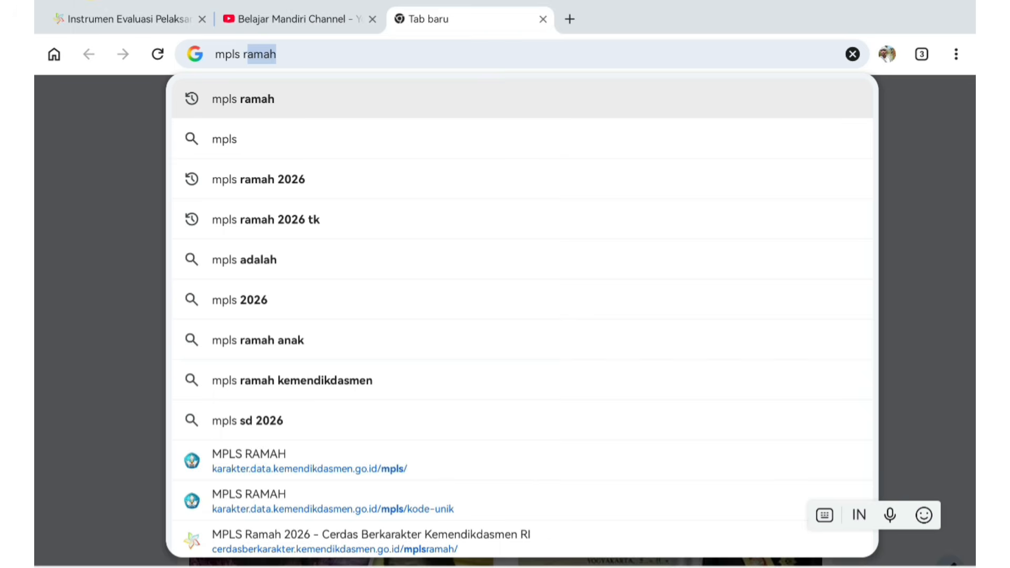
type("mah")
key("Return")
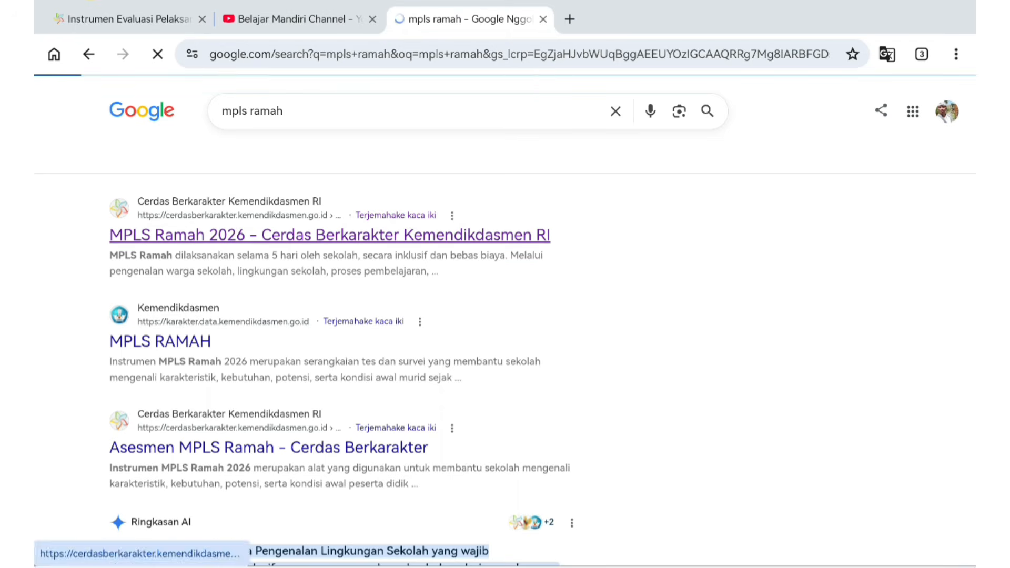
Open the 'MPLS Ramah 2026 - Cerdas Berkarakter Kemendikdasmen RI' search result
left_click(262, 234)
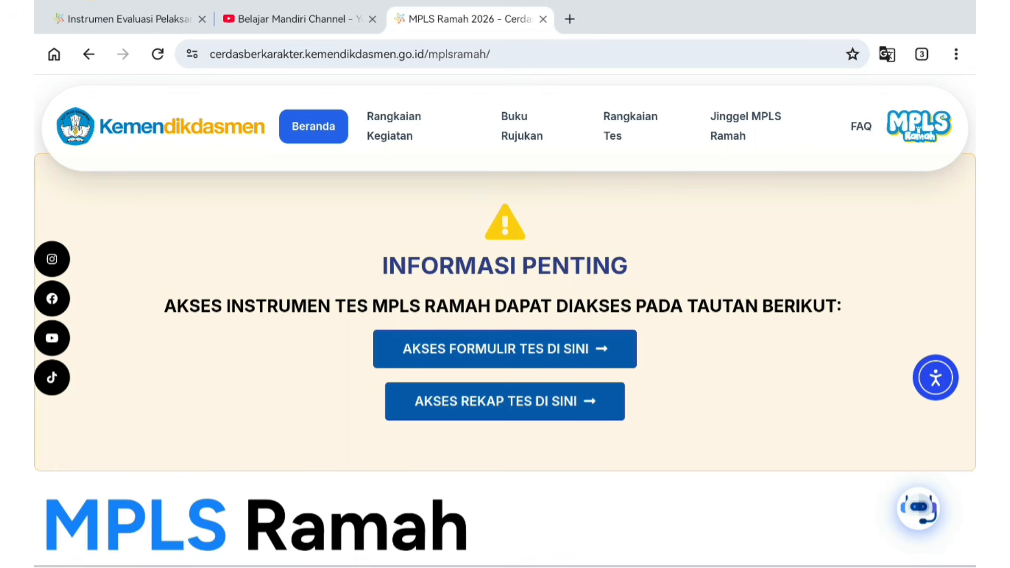
Follow 'AKSES FORMULIR TES DI SINI' and then 'Kerjakan Tes' to reach the code entry page
left_click(505, 349)
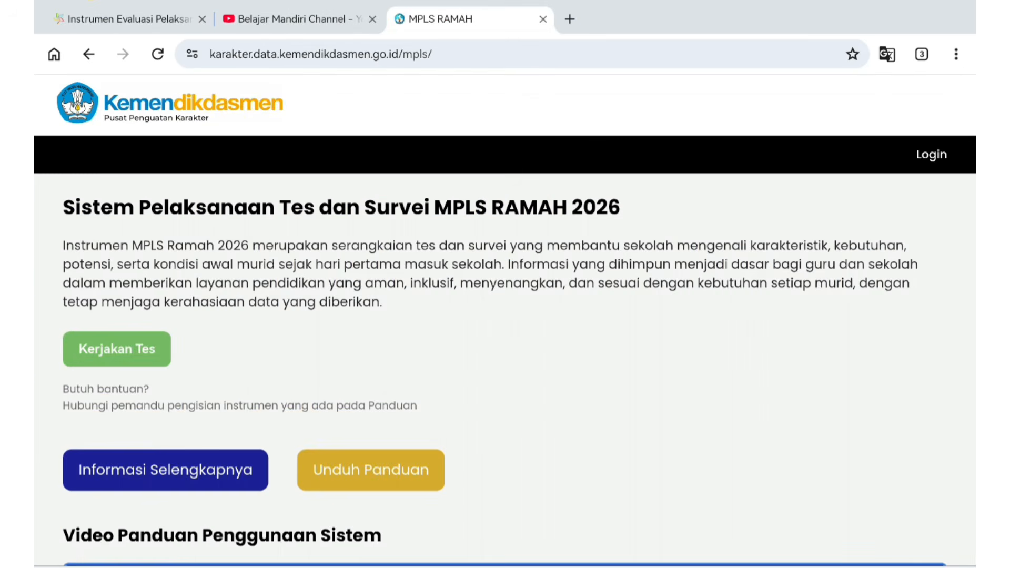
scroll(895, 492, "down", 1)
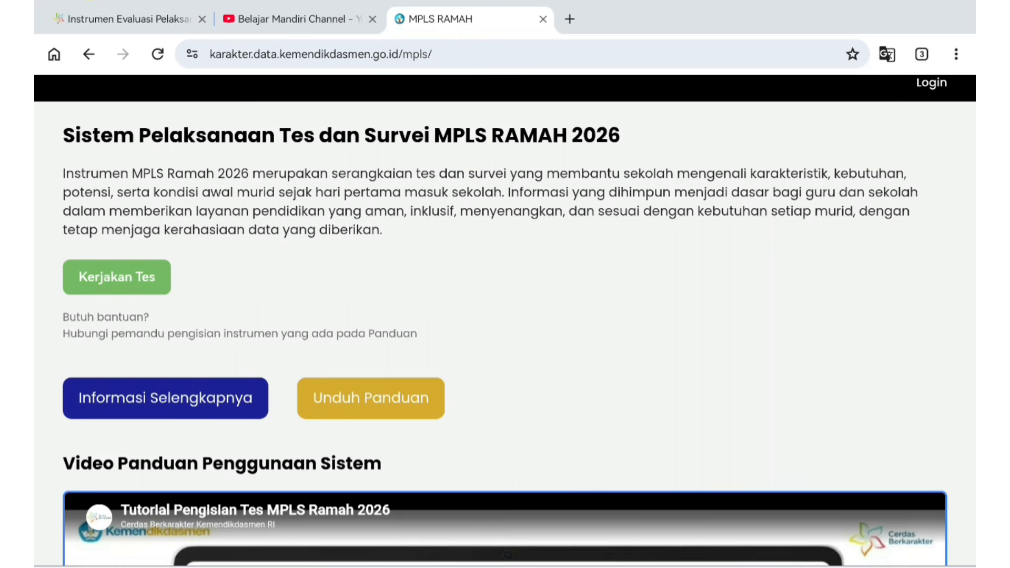
left_click(125, 289)
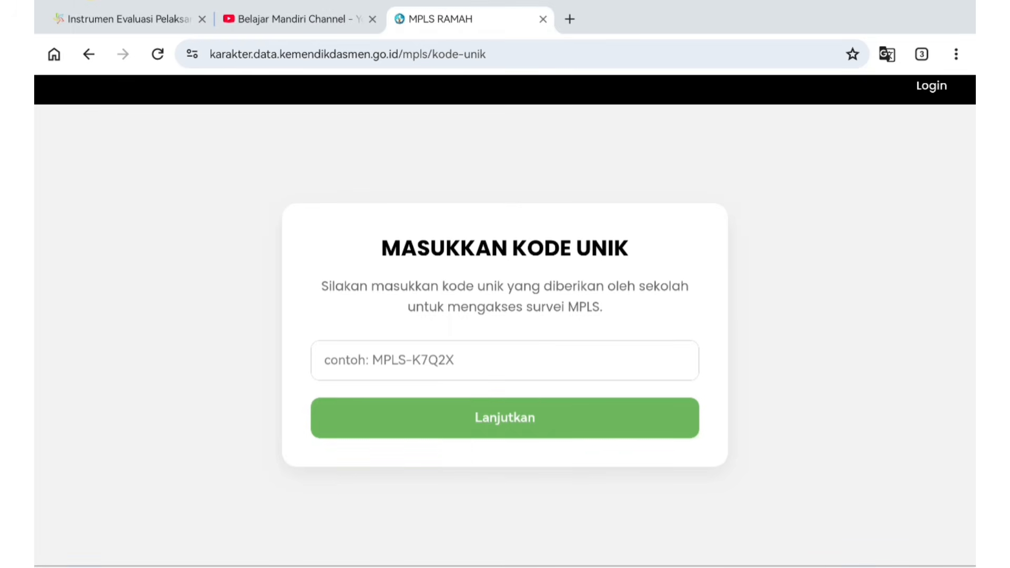
Enter the school-issued unique code and submit it for checking
left_click(613, 372)
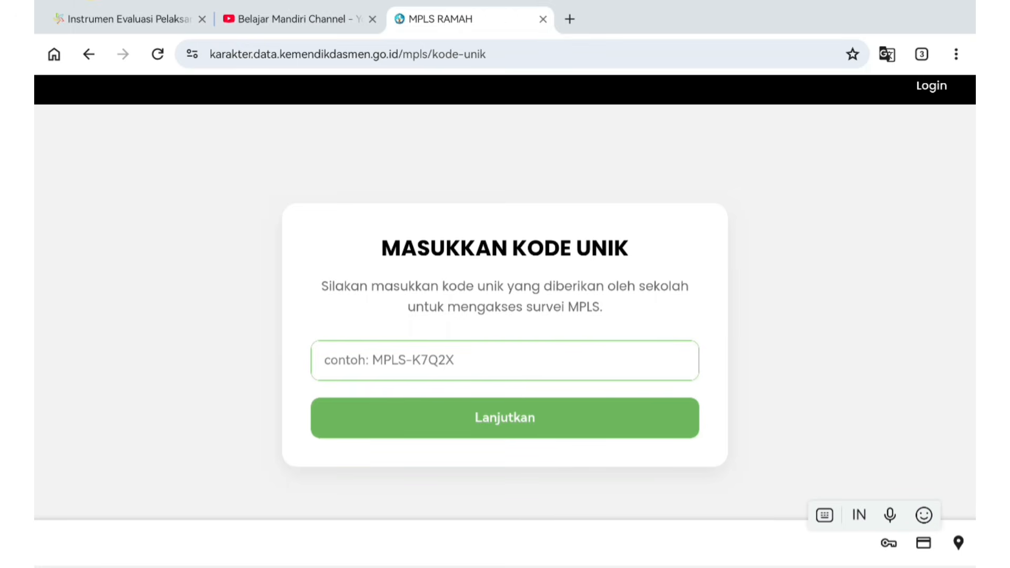
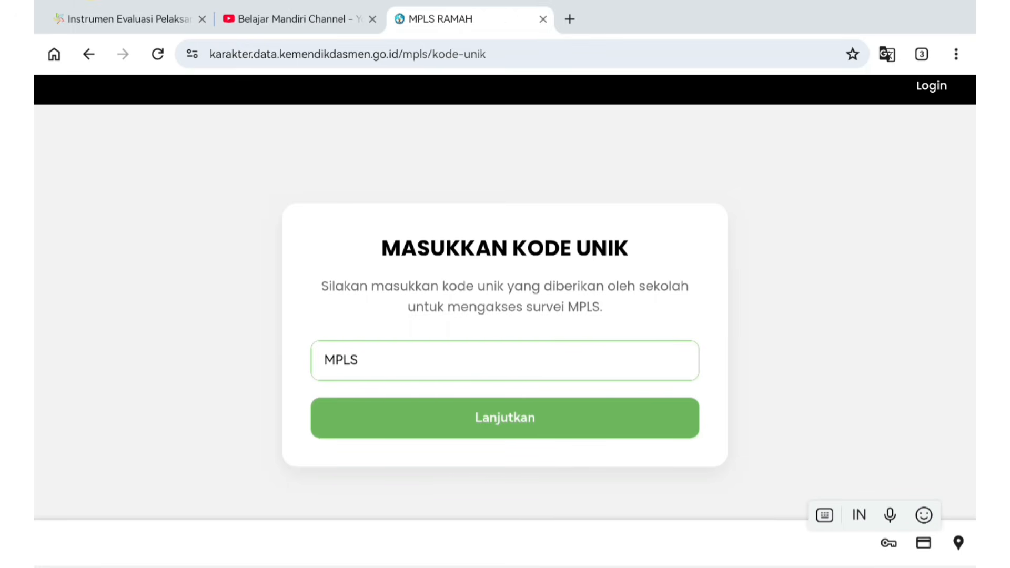
key("Return")
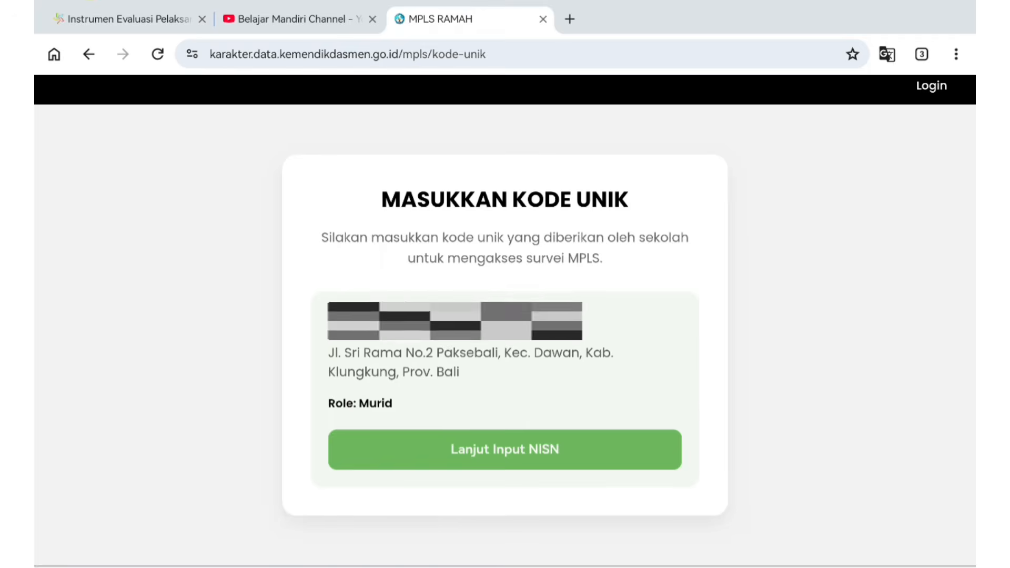
Continue to NISN entry with the 'Lanjut Input NISN' button
left_click(654, 442)
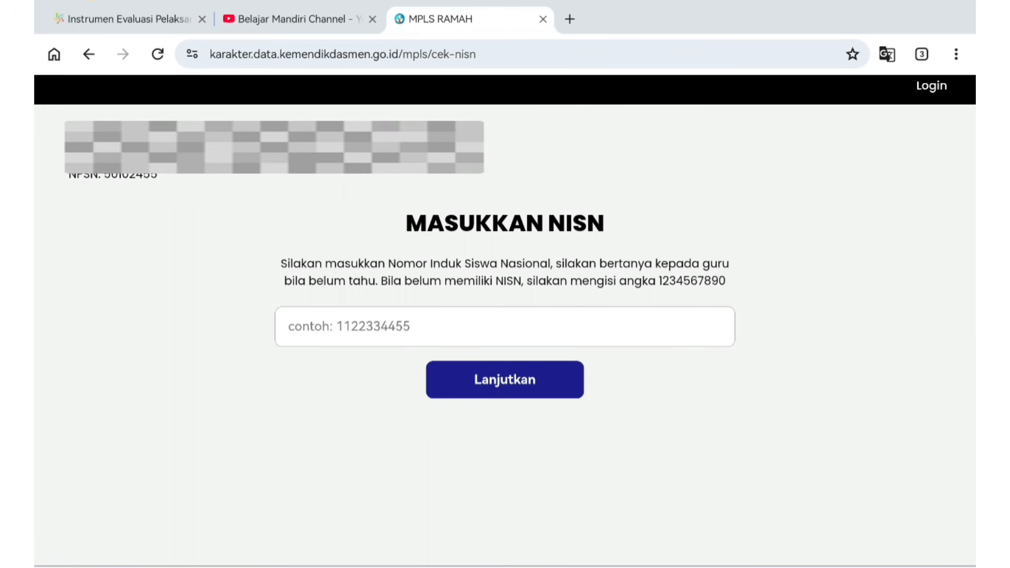
Enter the student's NISN and submit it for validation
left_click(505, 326)
type("32")
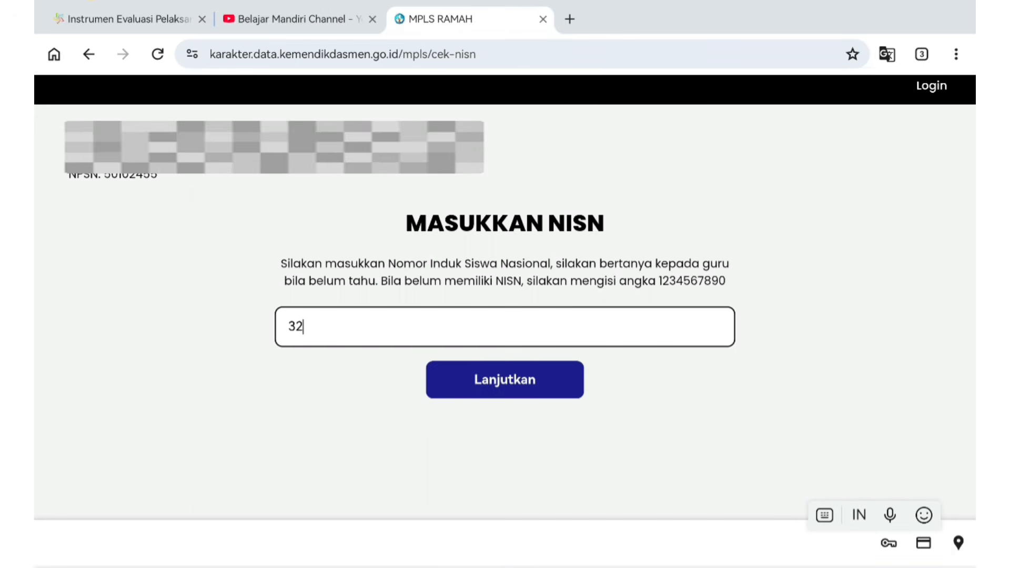
type("0")
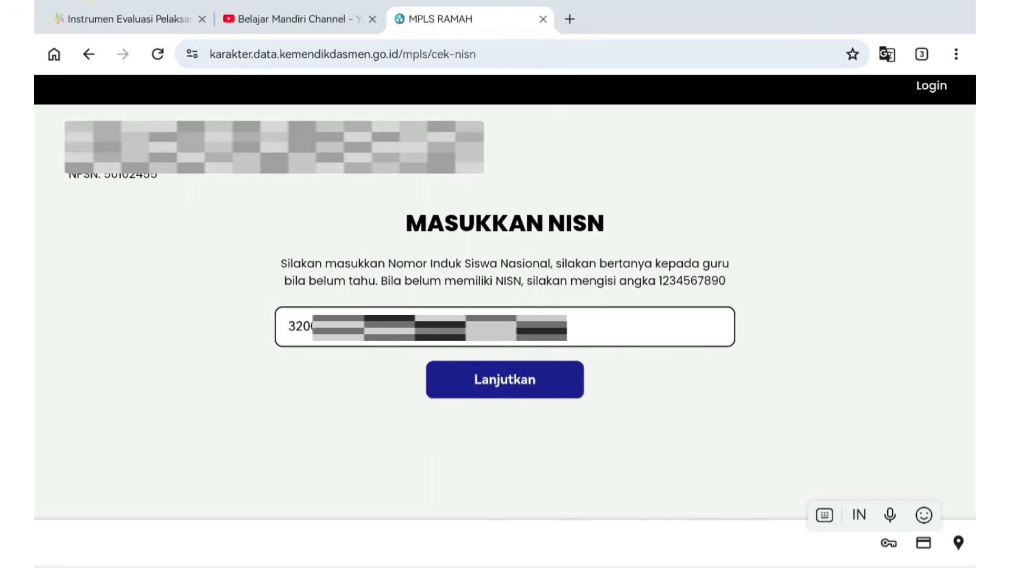
key("Return")
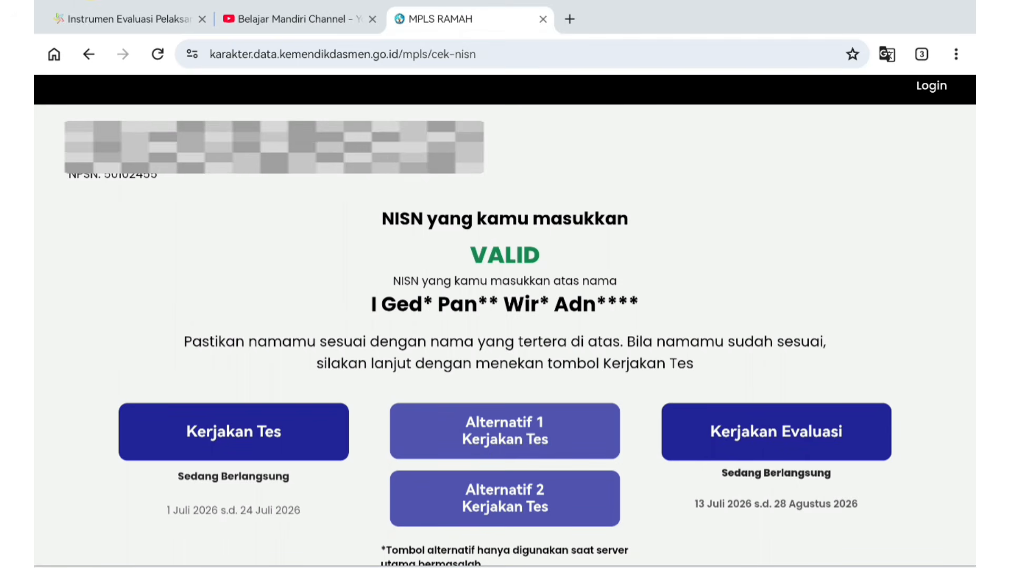
Scroll down and launch 'Kerjakan Evaluasi' to open the SDE-01 SD EVALUASI MPLS RAMAH 2026 form
scroll(505, 315, "down", 3)
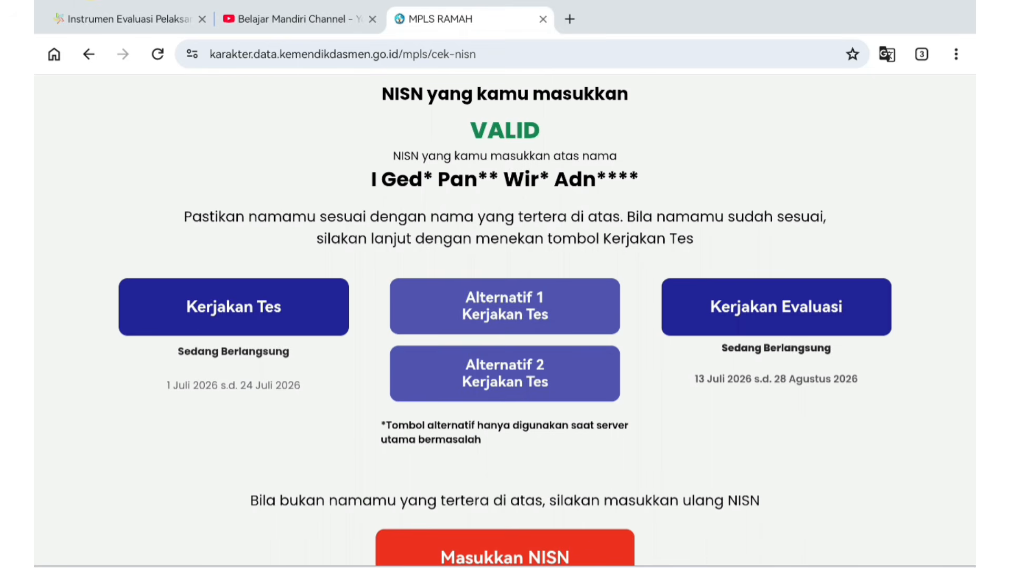
left_click(776, 306)
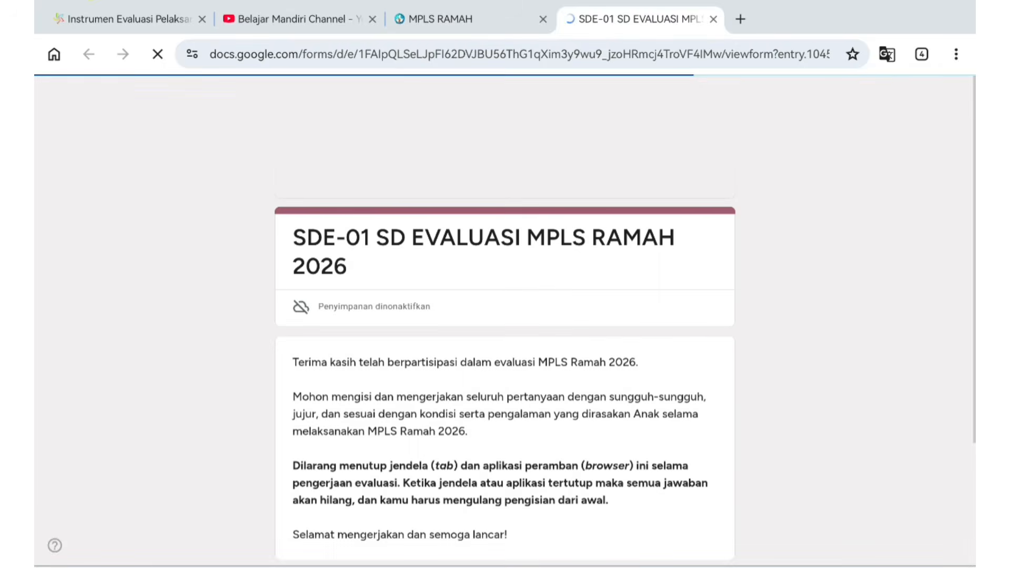